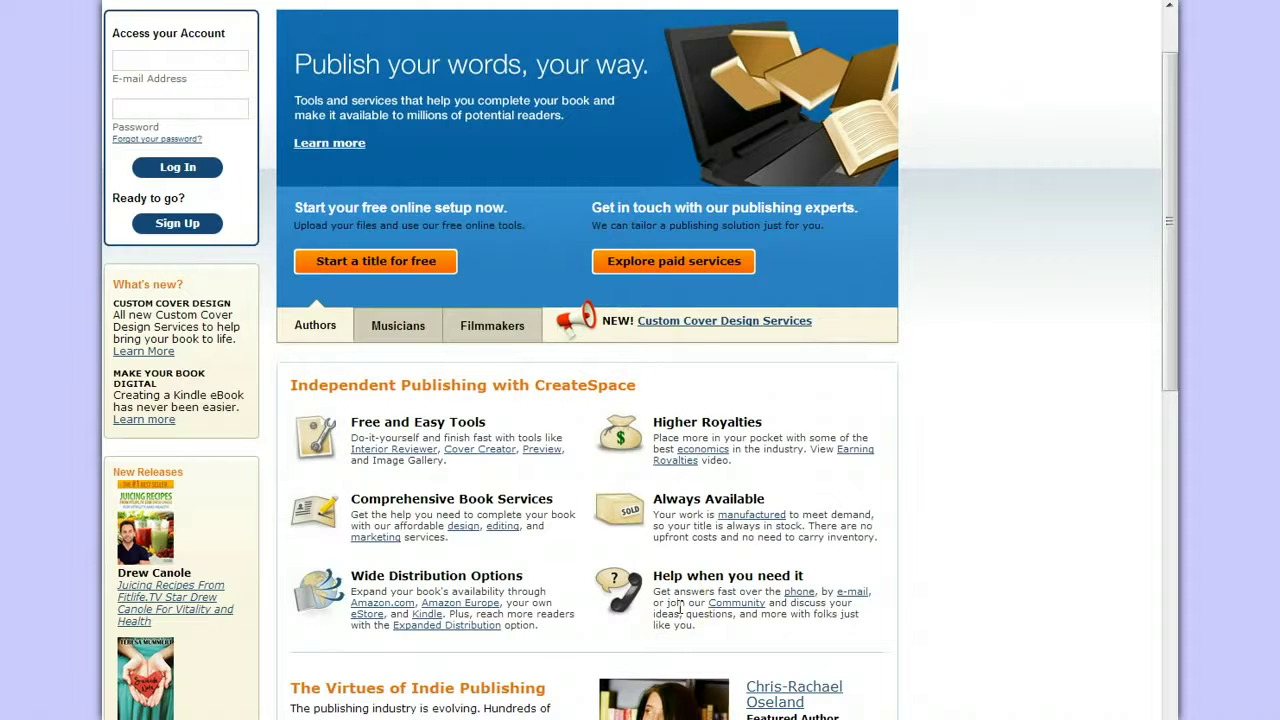
Start a new free title named "My work from home project" as a Paperback using the Guided setup process
scroll(680, 607, "up", 2)
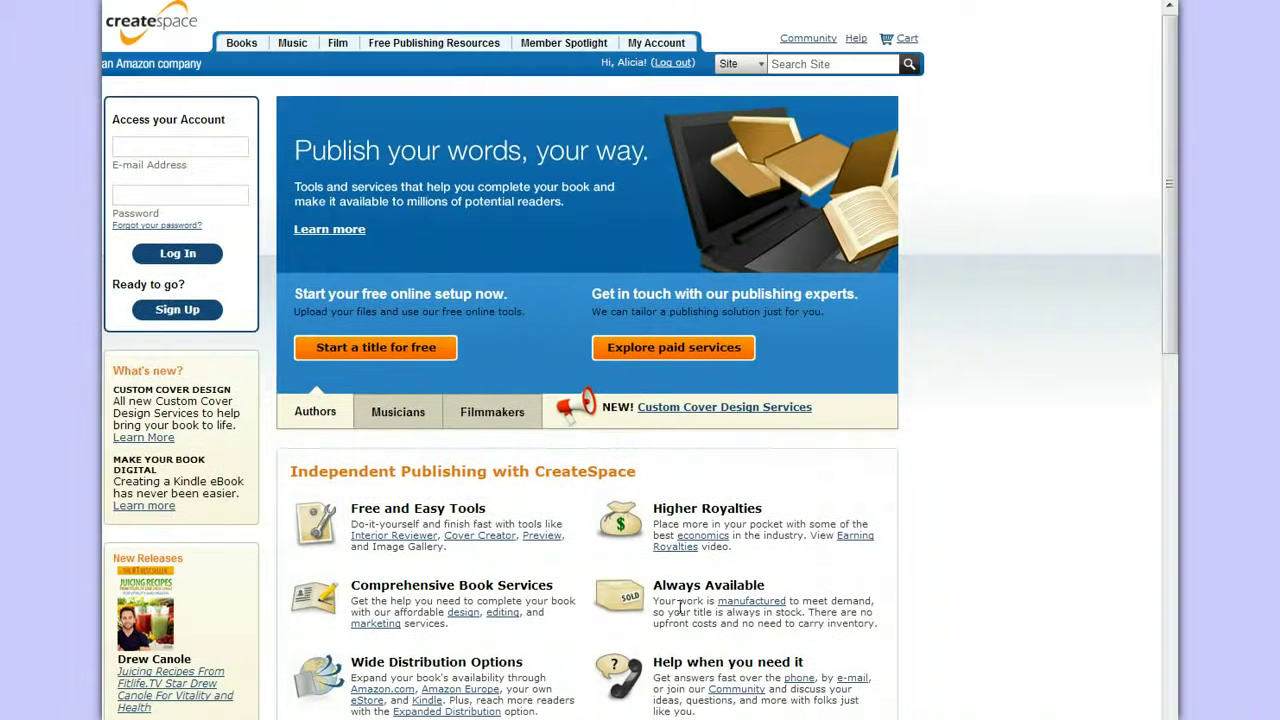
left_click(680, 624)
left_click(349, 354)
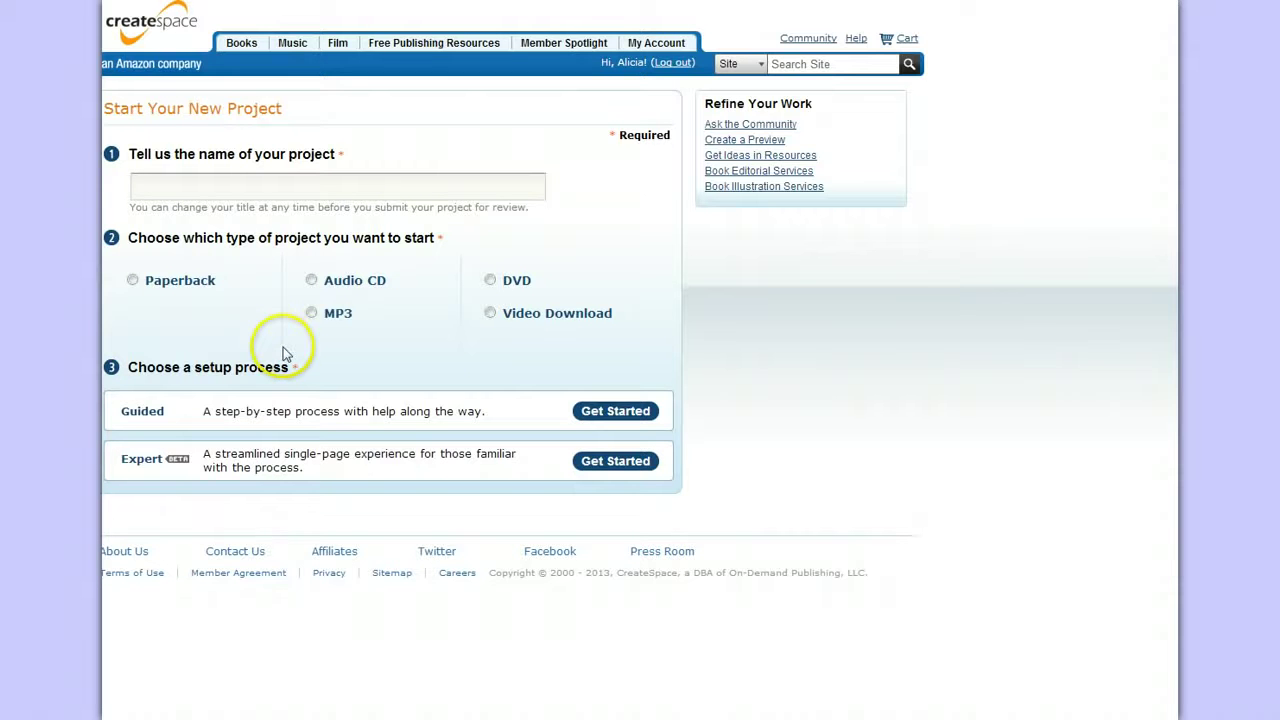
left_click(168, 190)
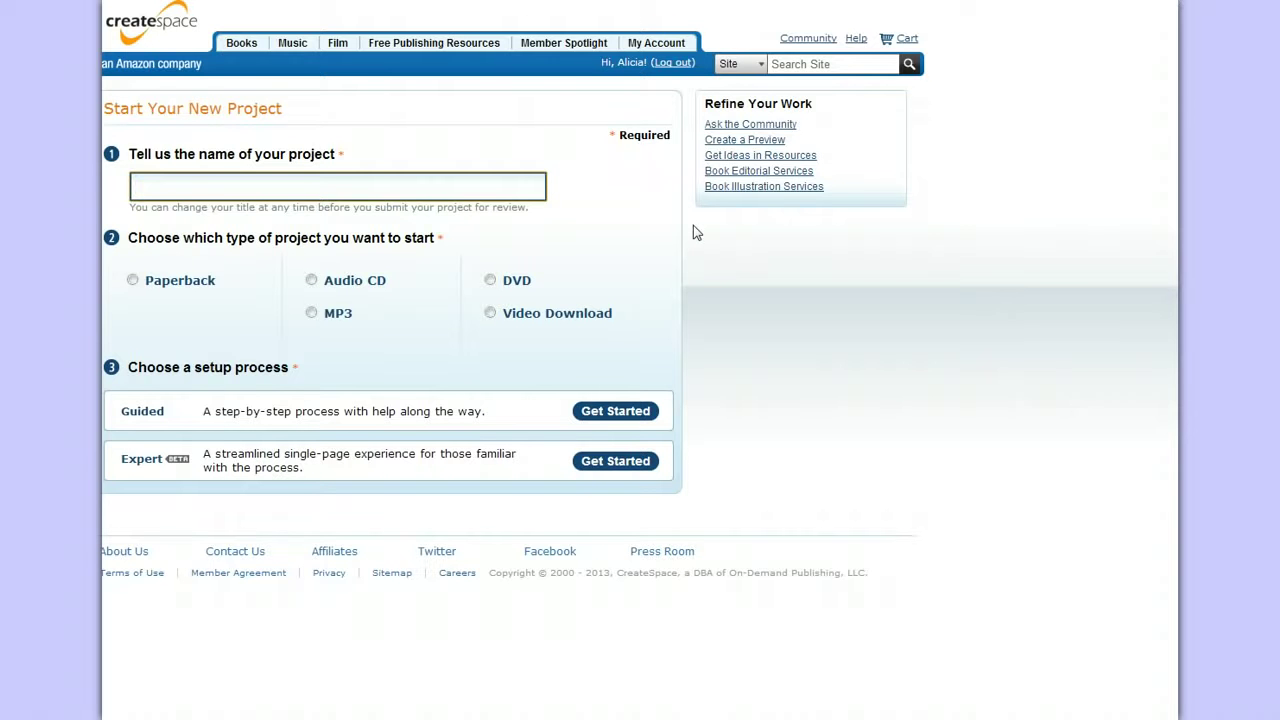
type("My work from home project")
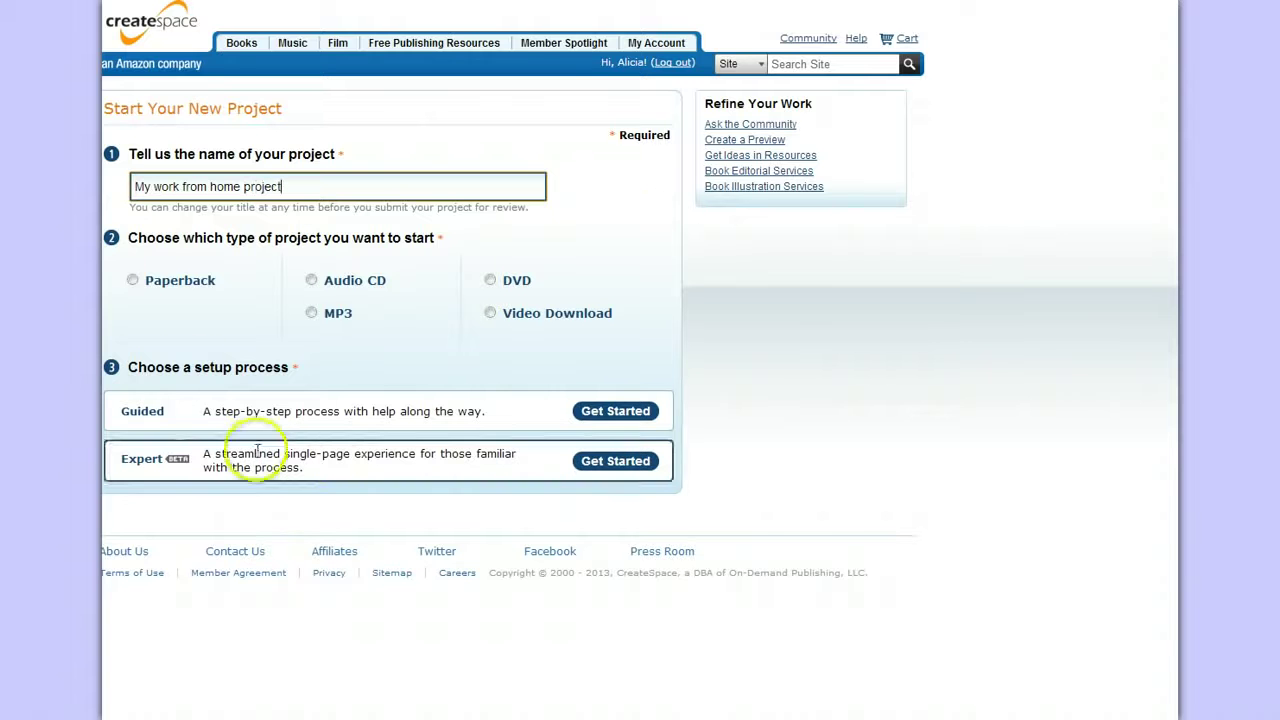
left_click(133, 281)
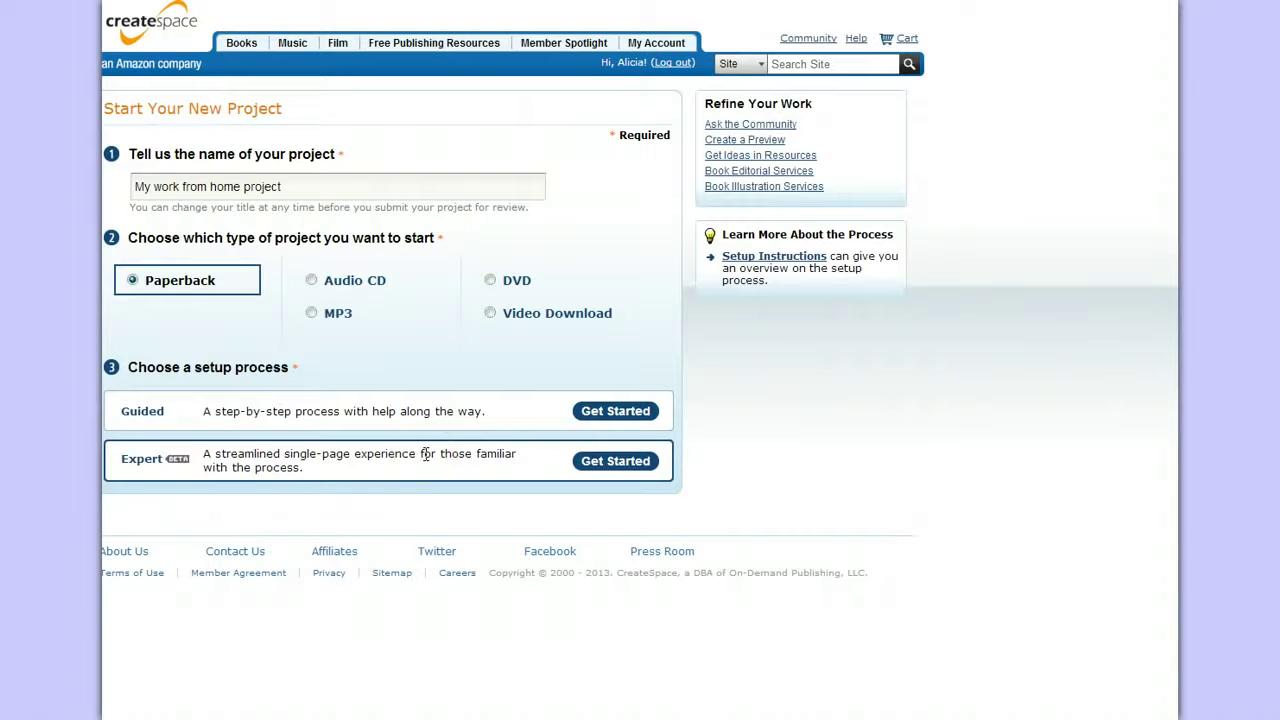
left_click(594, 471)
left_click(610, 412)
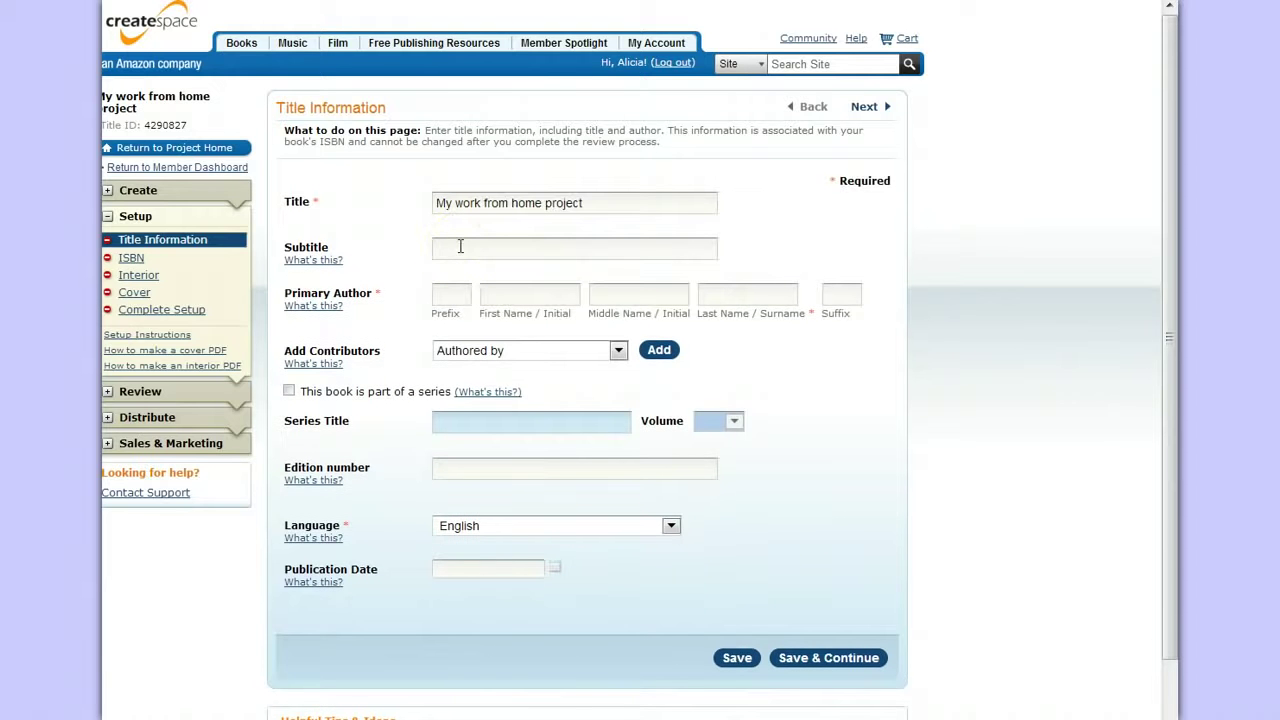
Examine the subtitle and primary author fields of the title information and read the help on the edition number
left_click(459, 247)
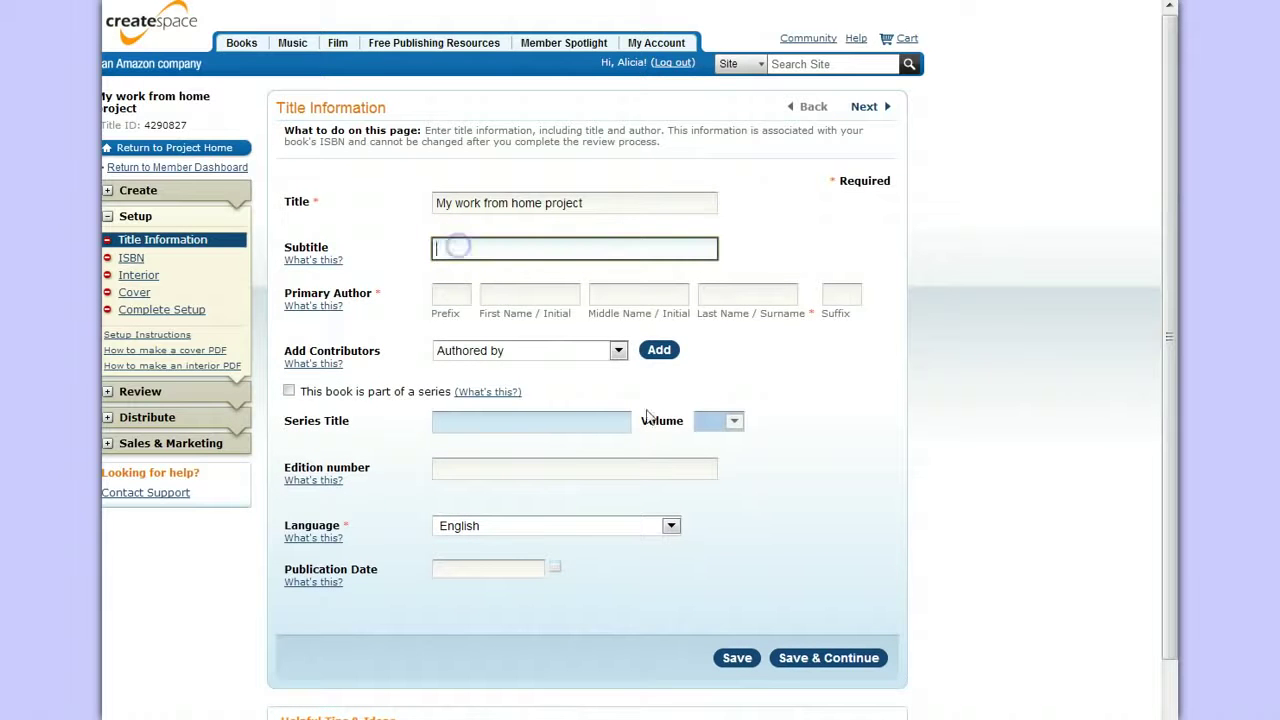
left_click(527, 300)
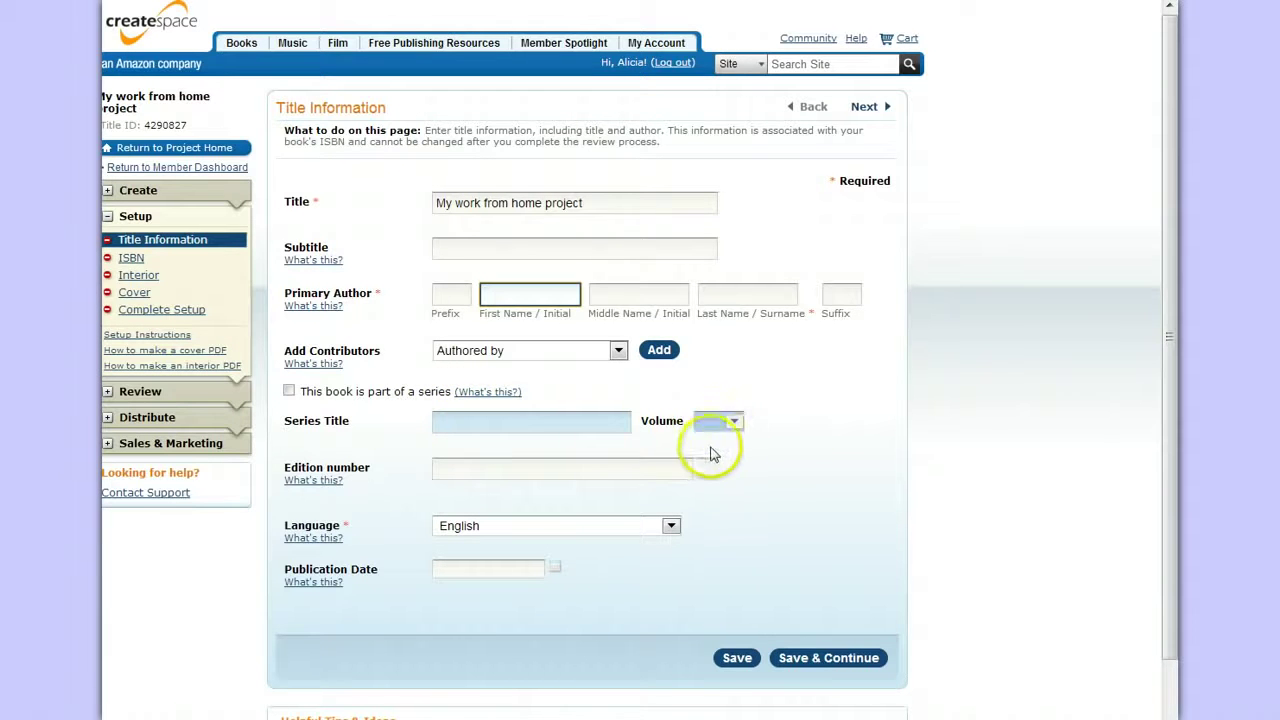
left_click(322, 482)
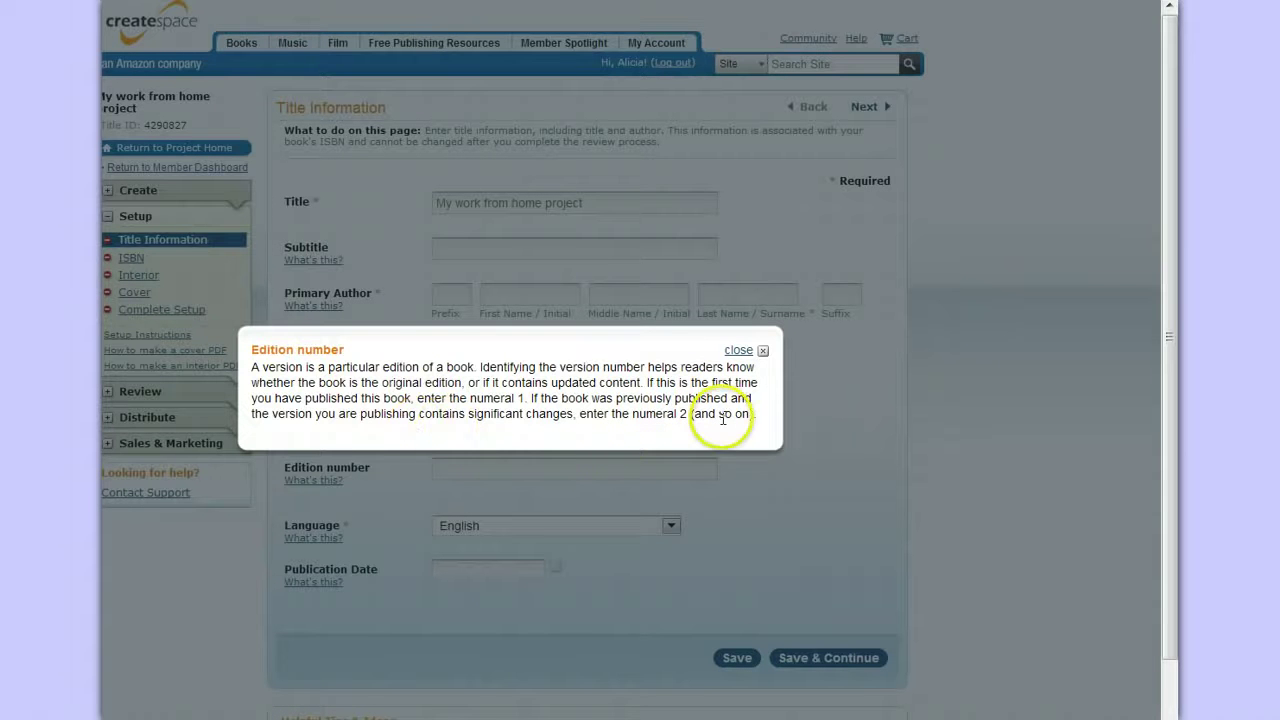
left_click(738, 350)
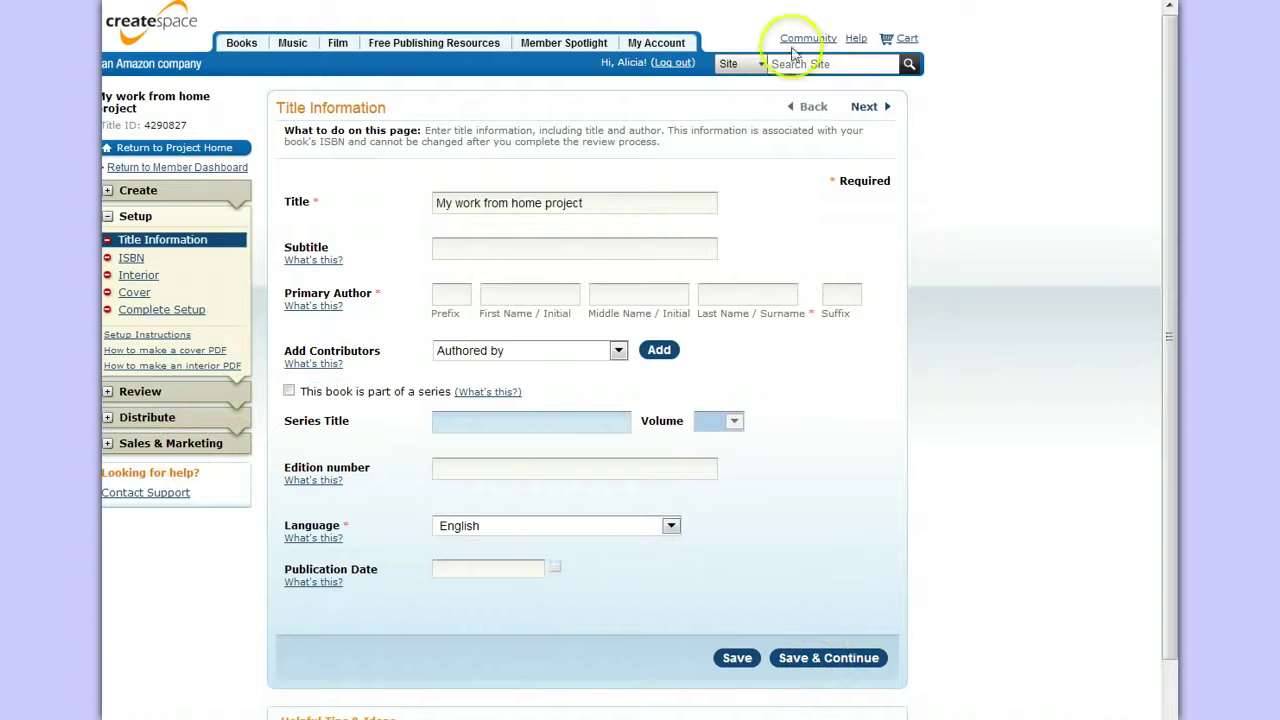
Go on to the ISBN page and examine its options, including the Free CreateSpace-Assigned ISBN
left_click(859, 110)
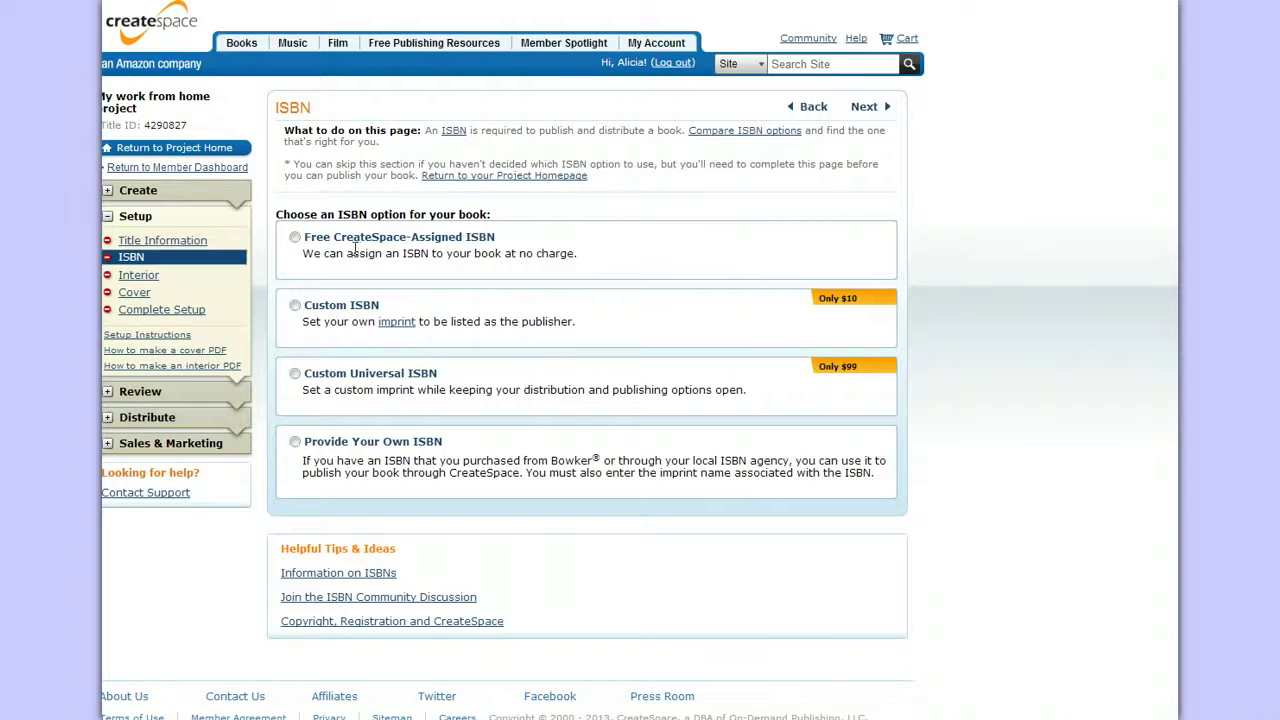
left_click(307, 257)
left_click(294, 238)
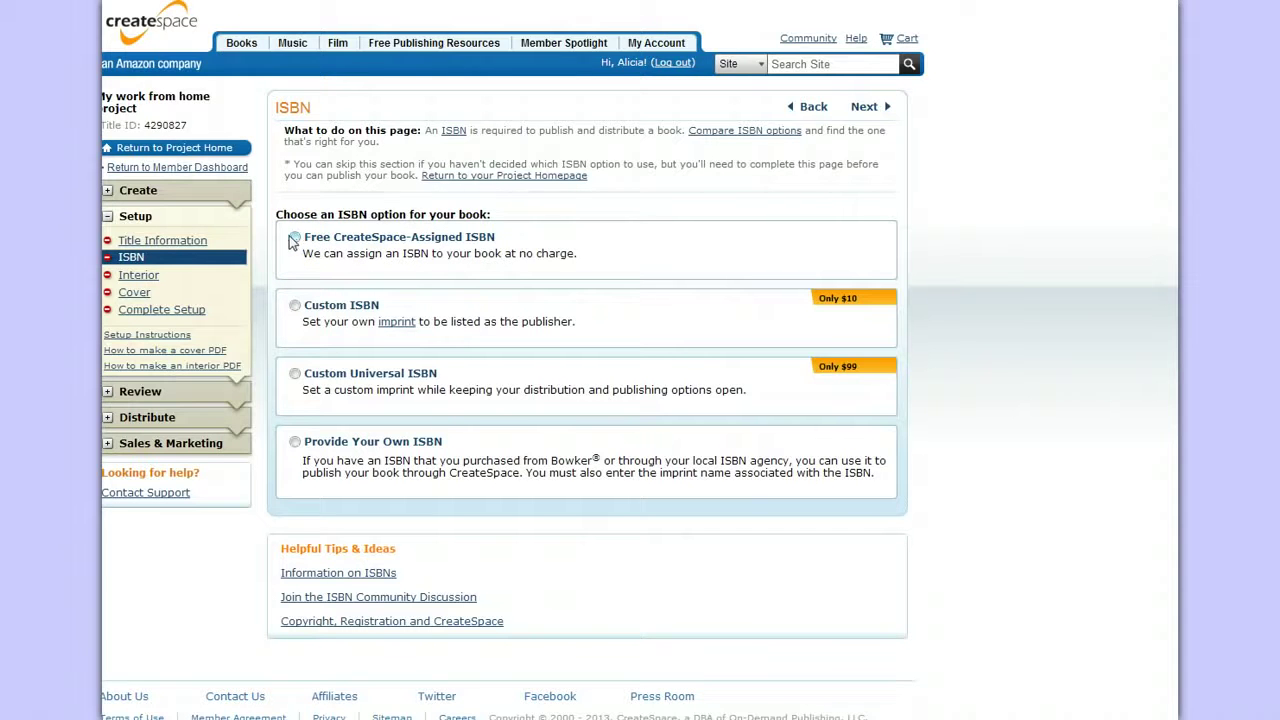
Examine the project's interior type choices and the ways to submit the book cover
left_click(140, 276)
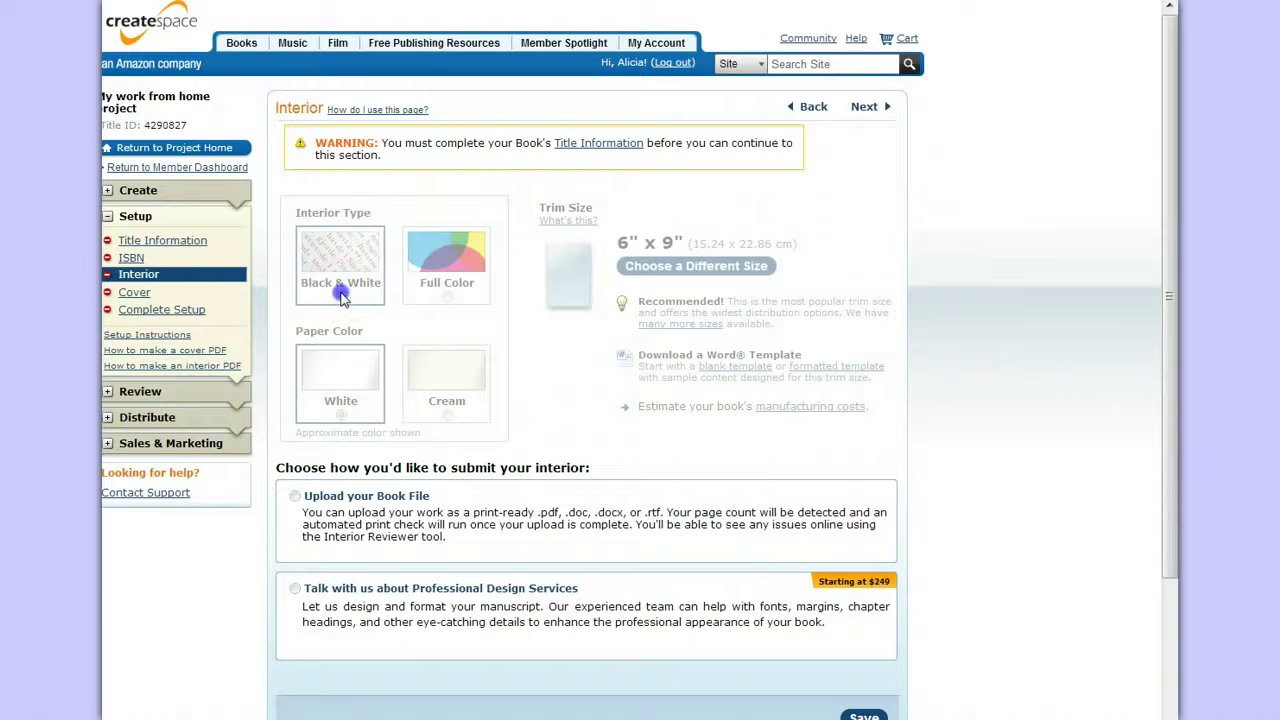
left_click(456, 300)
left_click(133, 293)
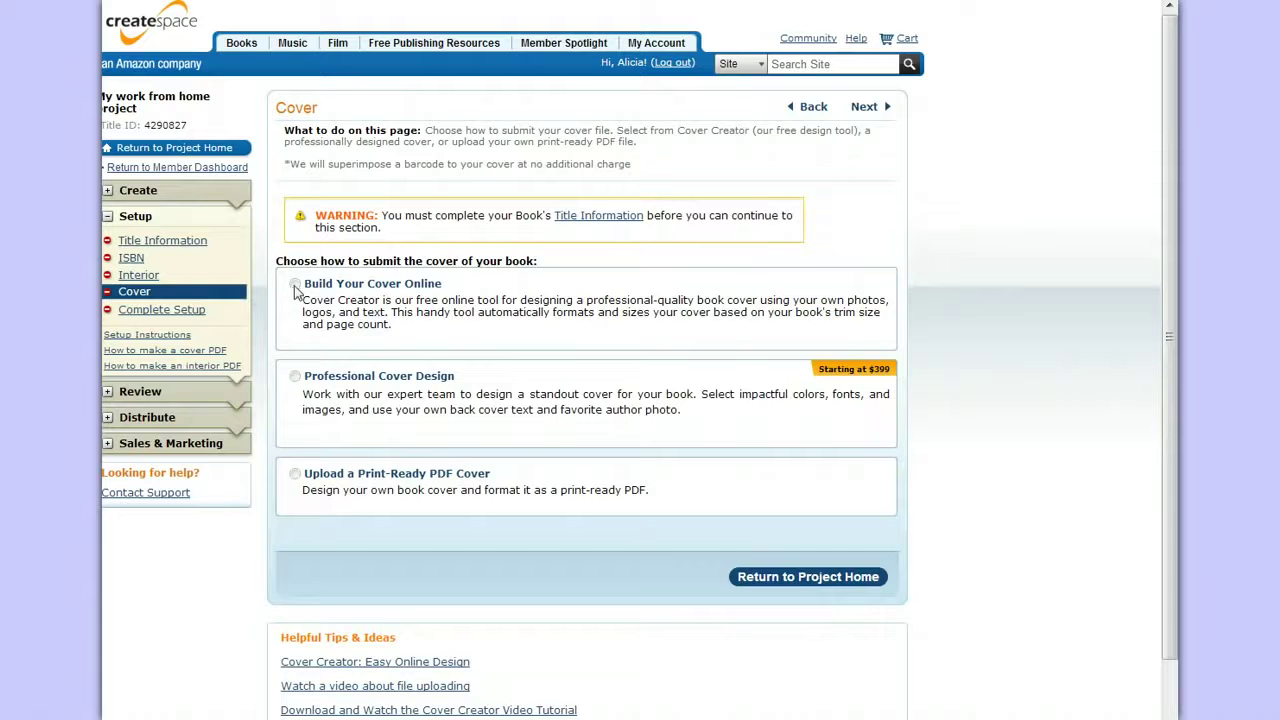
Examine the Complete Setup summary and list the tasks under the Review and Distribute stages
left_click(176, 314)
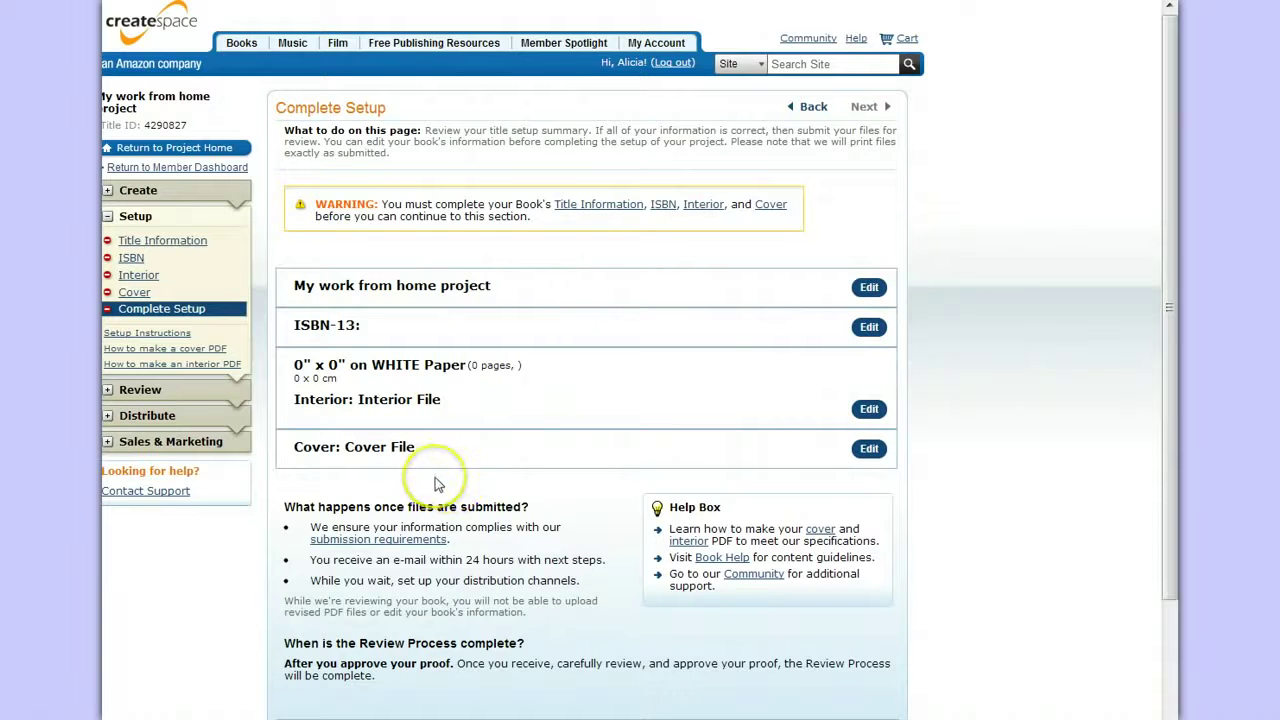
left_click(401, 306)
left_click(435, 315)
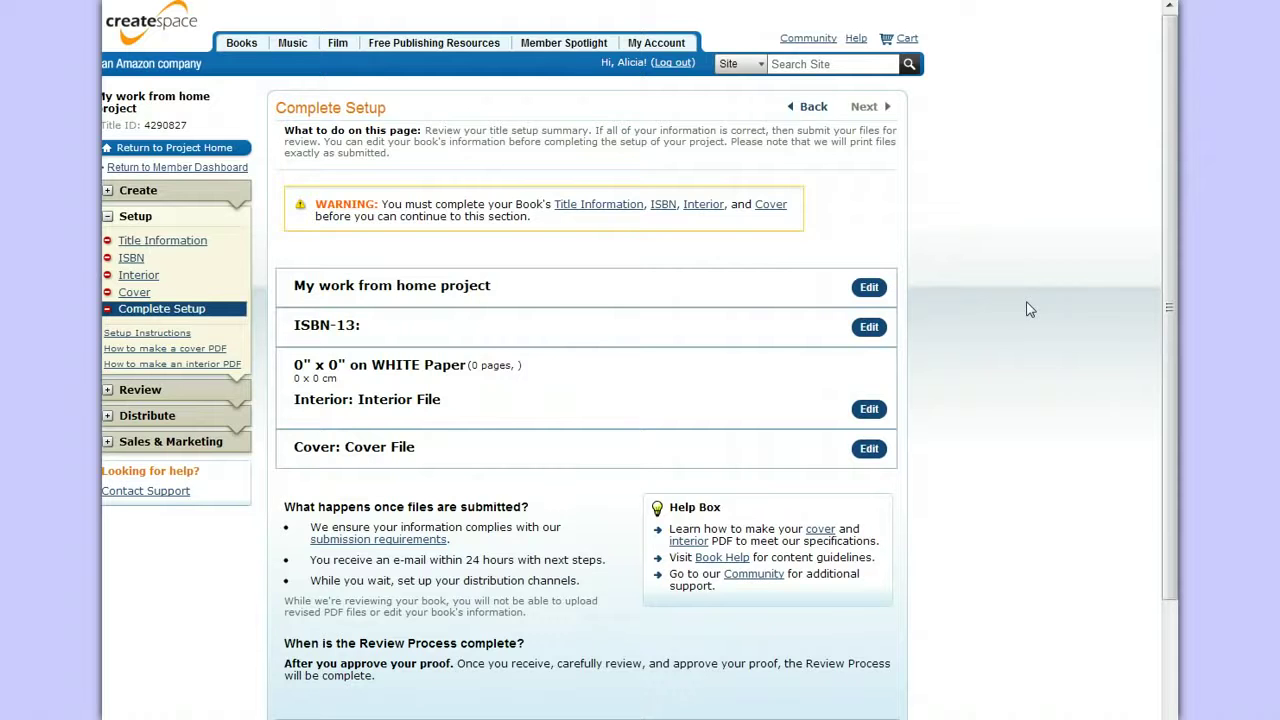
left_click(1021, 296)
left_click(1015, 294)
left_click(130, 389)
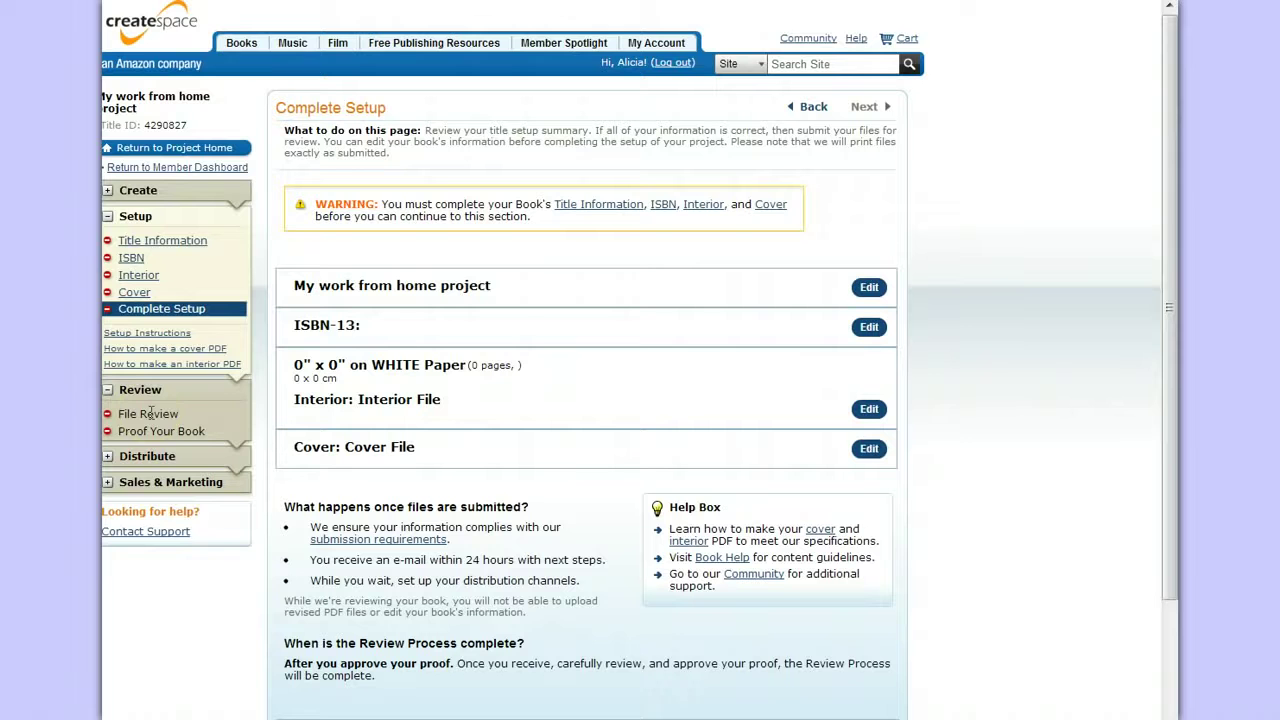
left_click(107, 458)
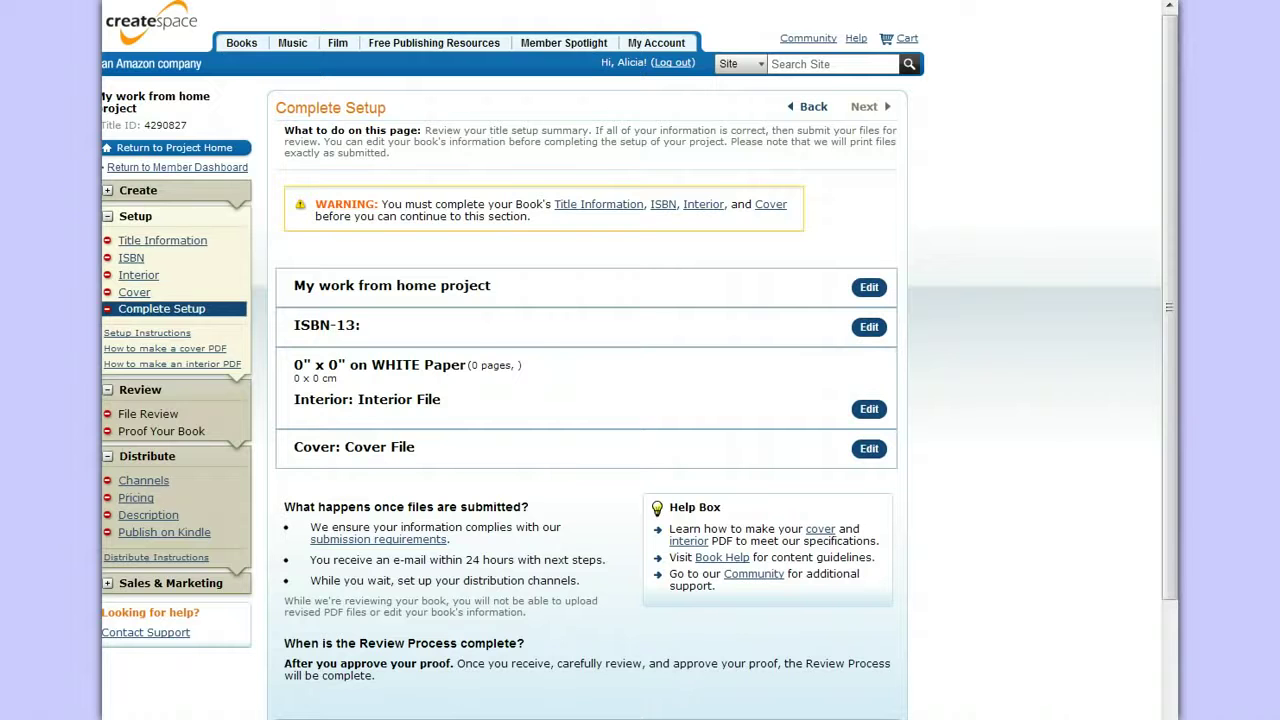
Revisit the new project's title information, and open the book "200 + Companies that Pay you to Work from Home" from the Member Dashboard
left_click(146, 242)
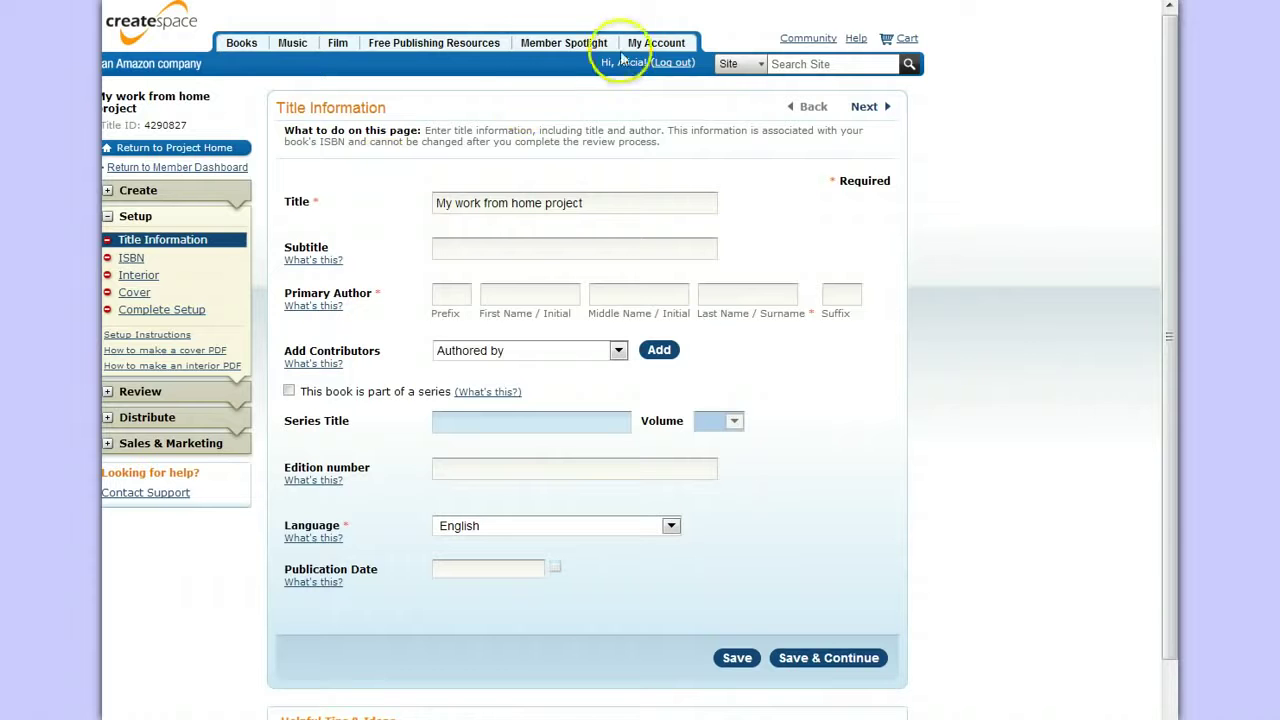
mouse_move(636, 46)
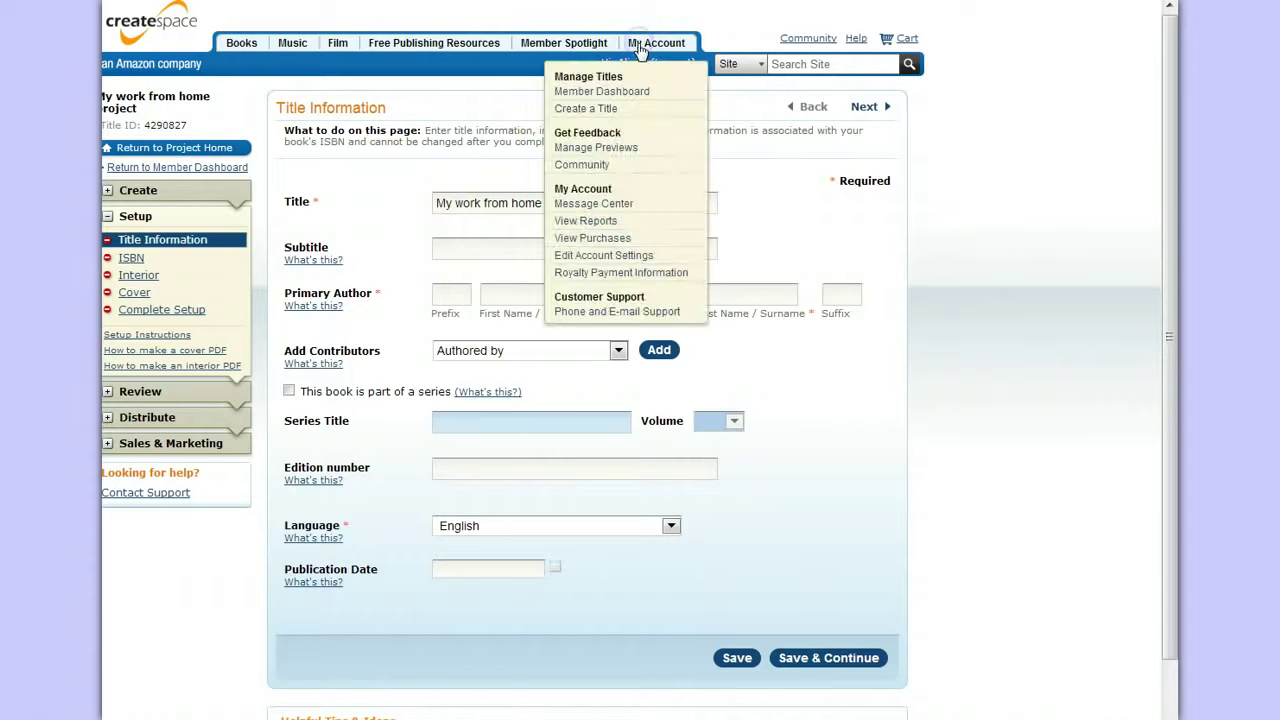
left_click(592, 91)
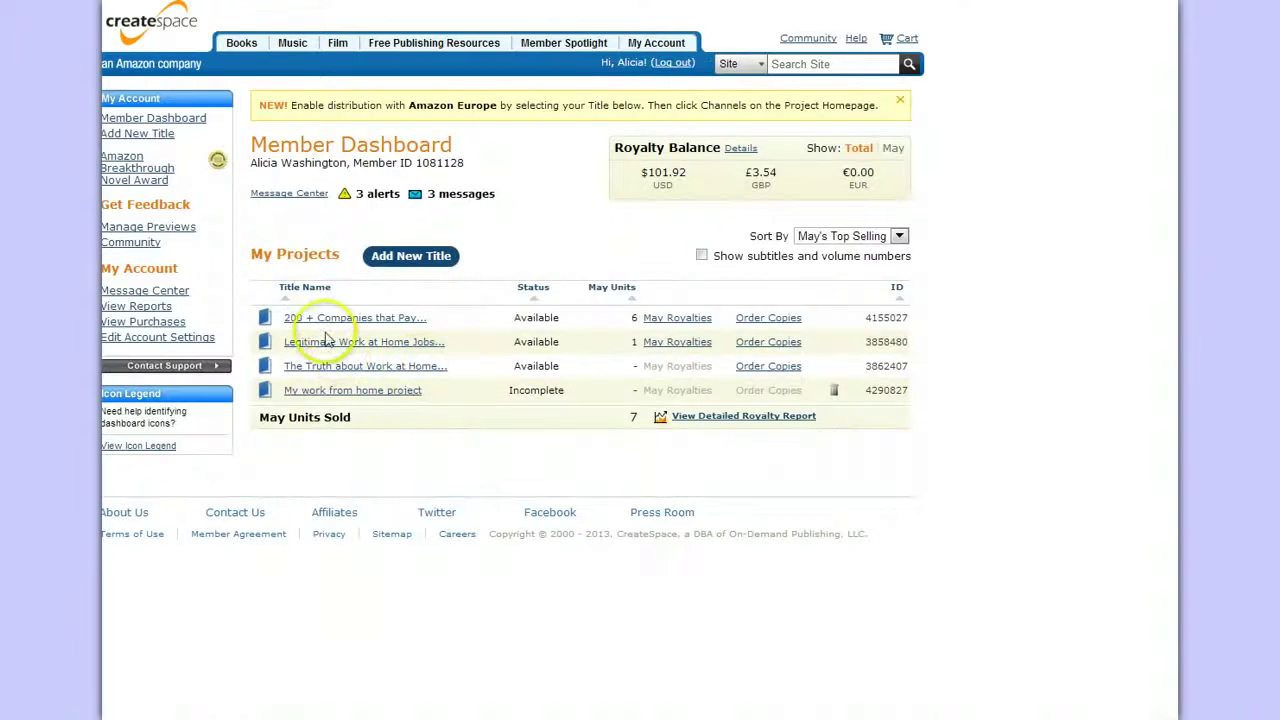
left_click(334, 318)
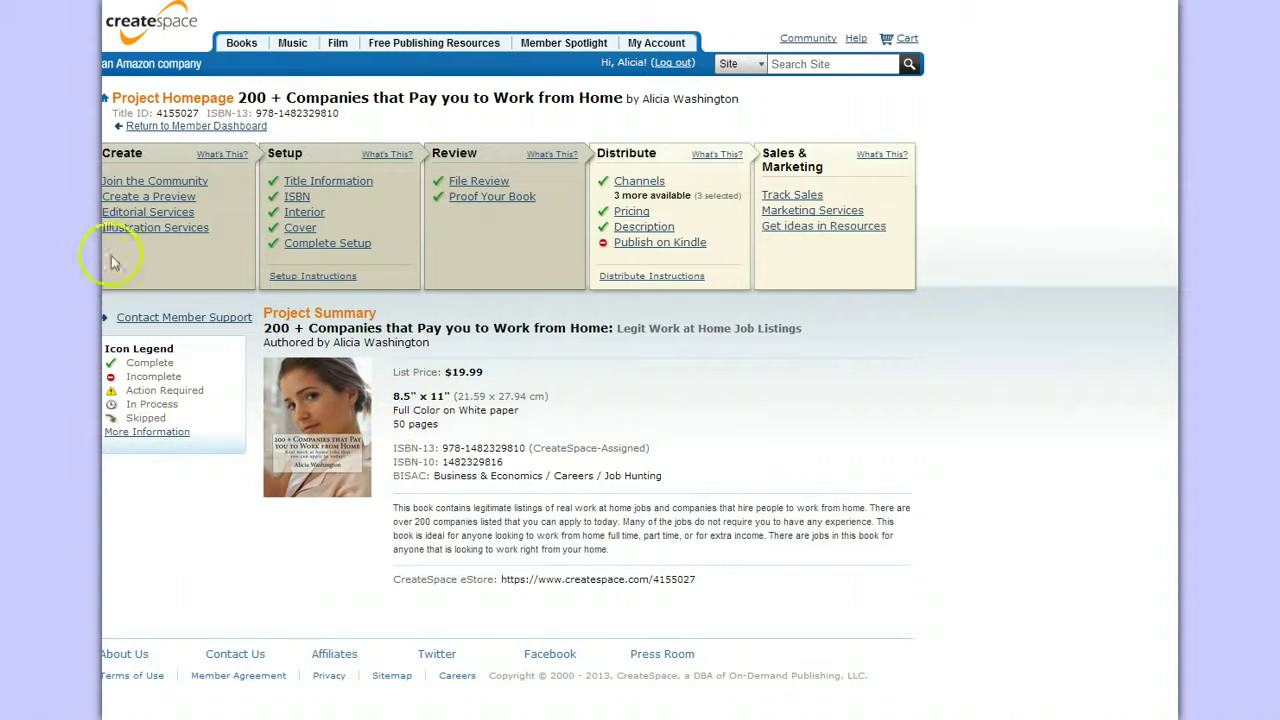
Examine the published book's completed setup pages: Title Information, ISBN, Interior, Cover and Complete Setup
left_click(320, 186)
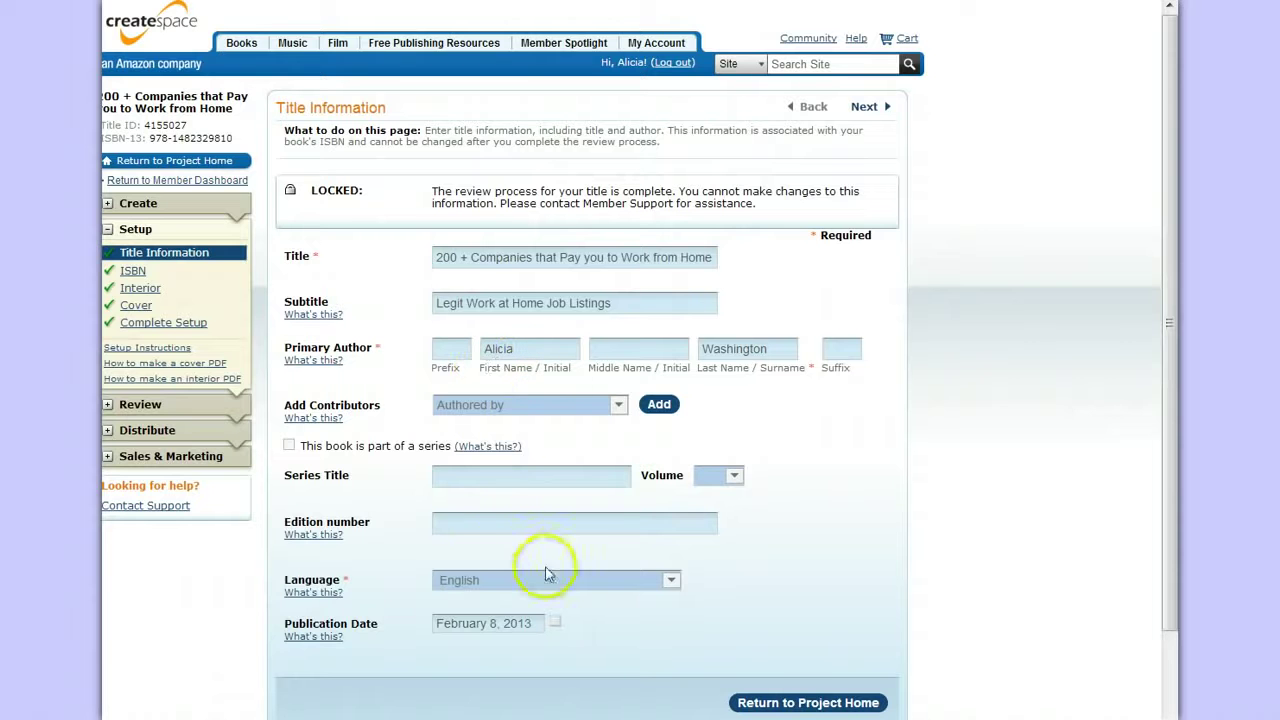
left_click(134, 272)
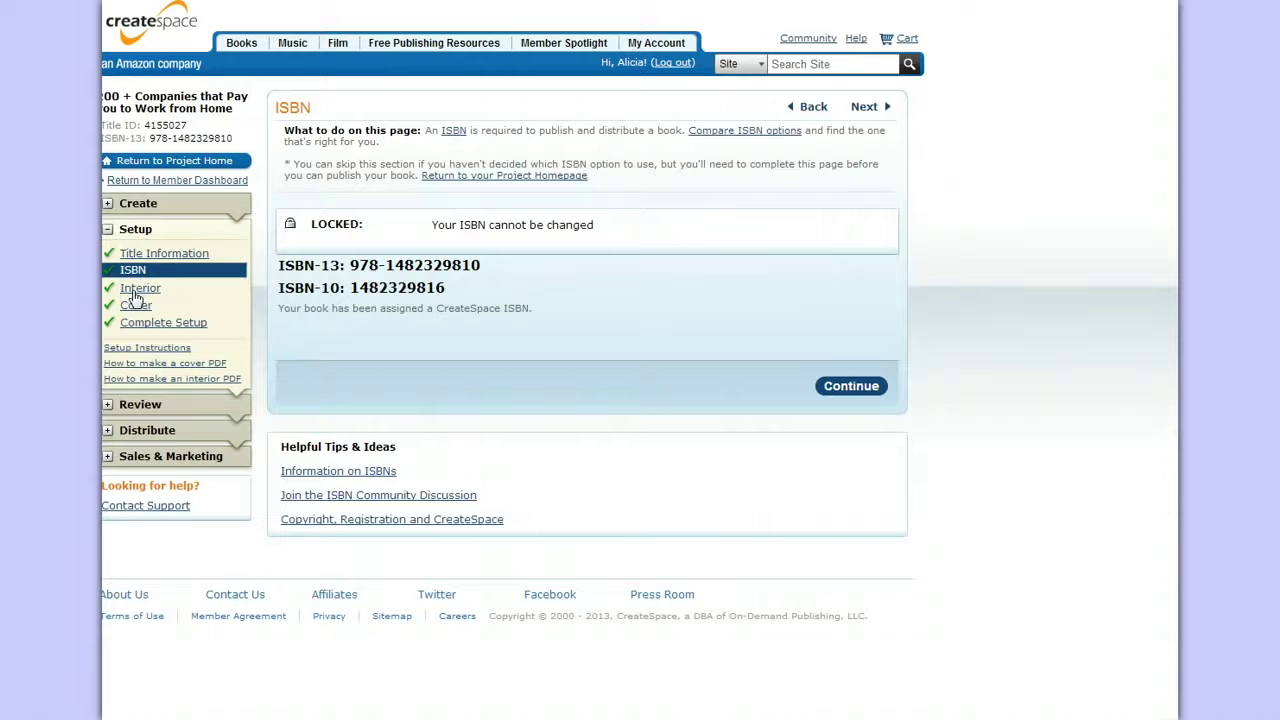
left_click(140, 289)
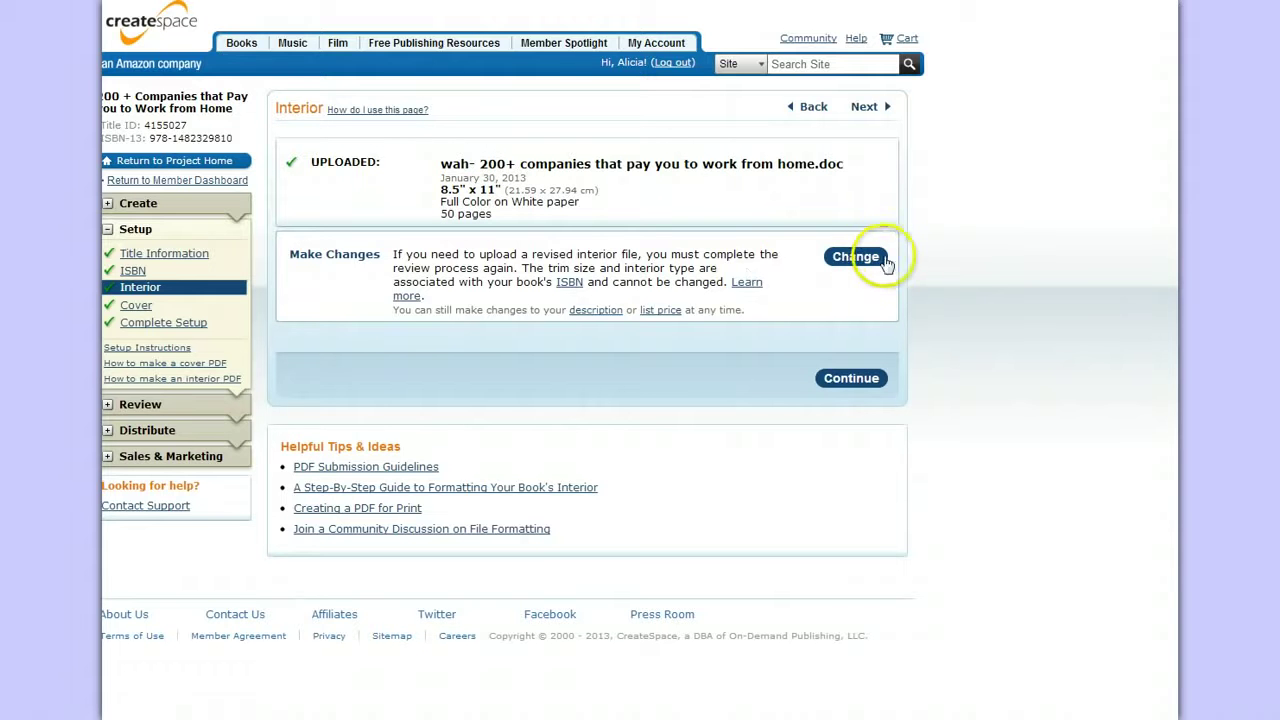
left_click(845, 380)
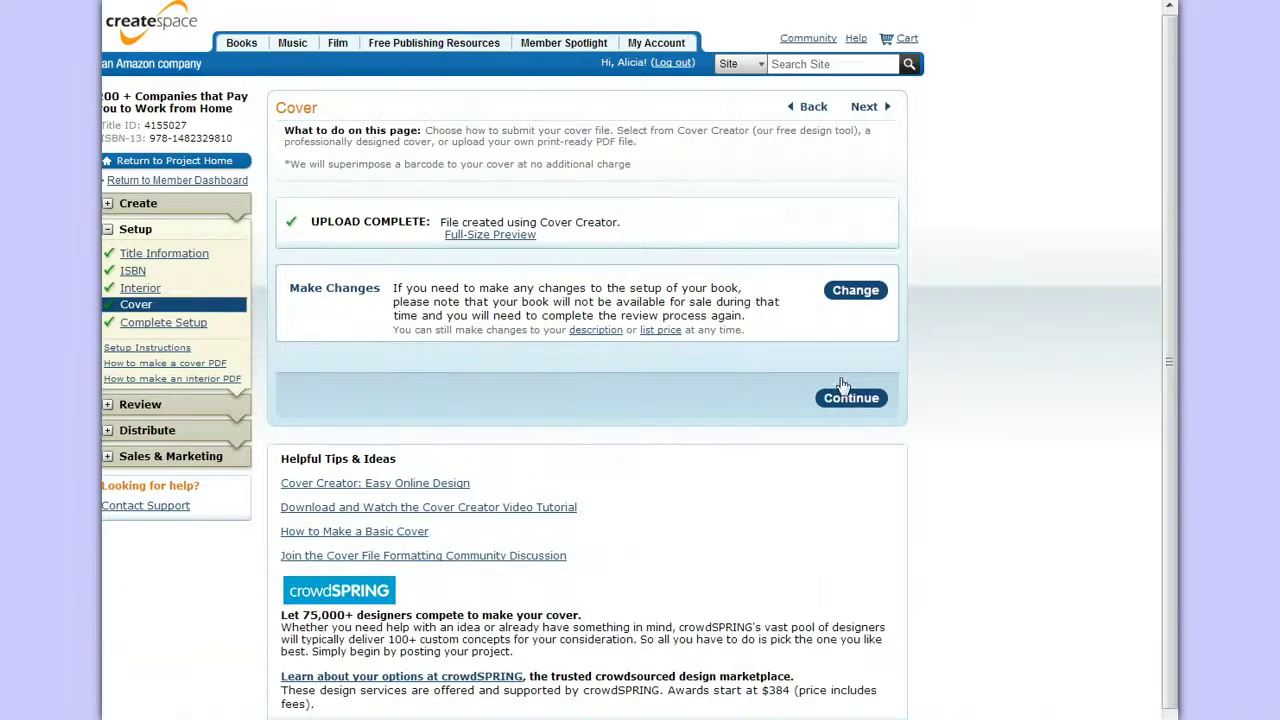
left_click(140, 324)
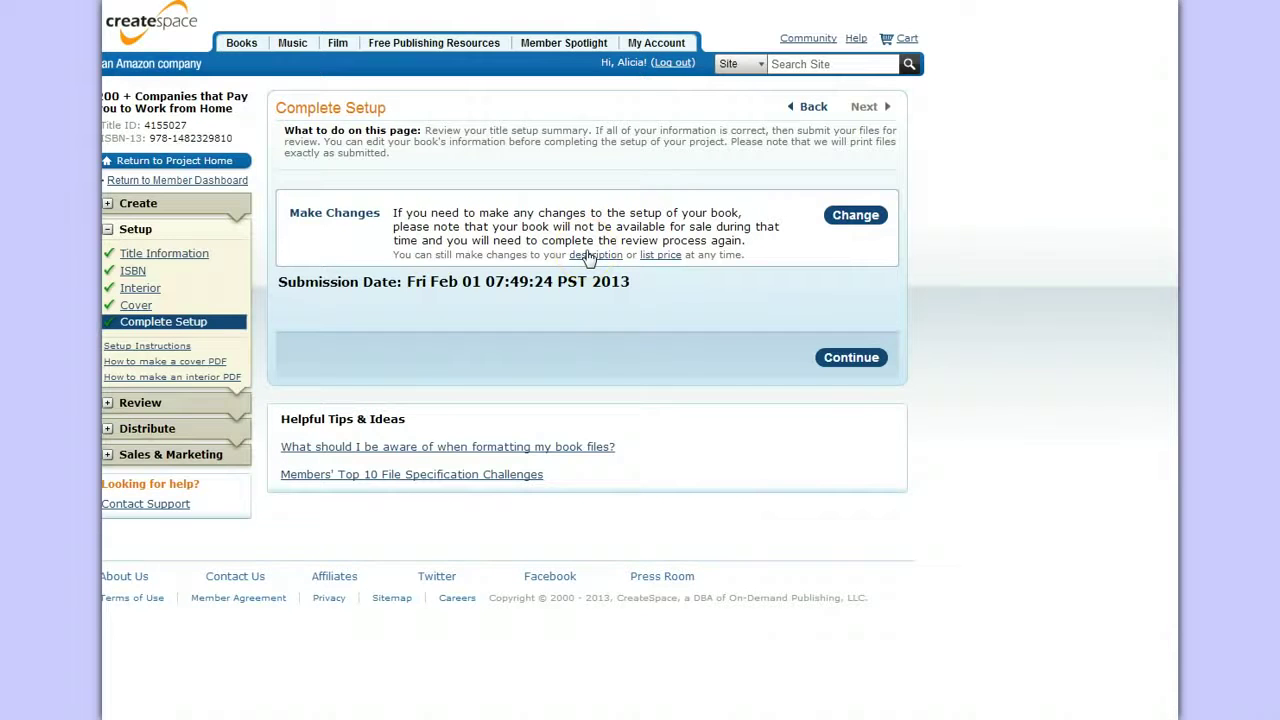
left_click(166, 256)
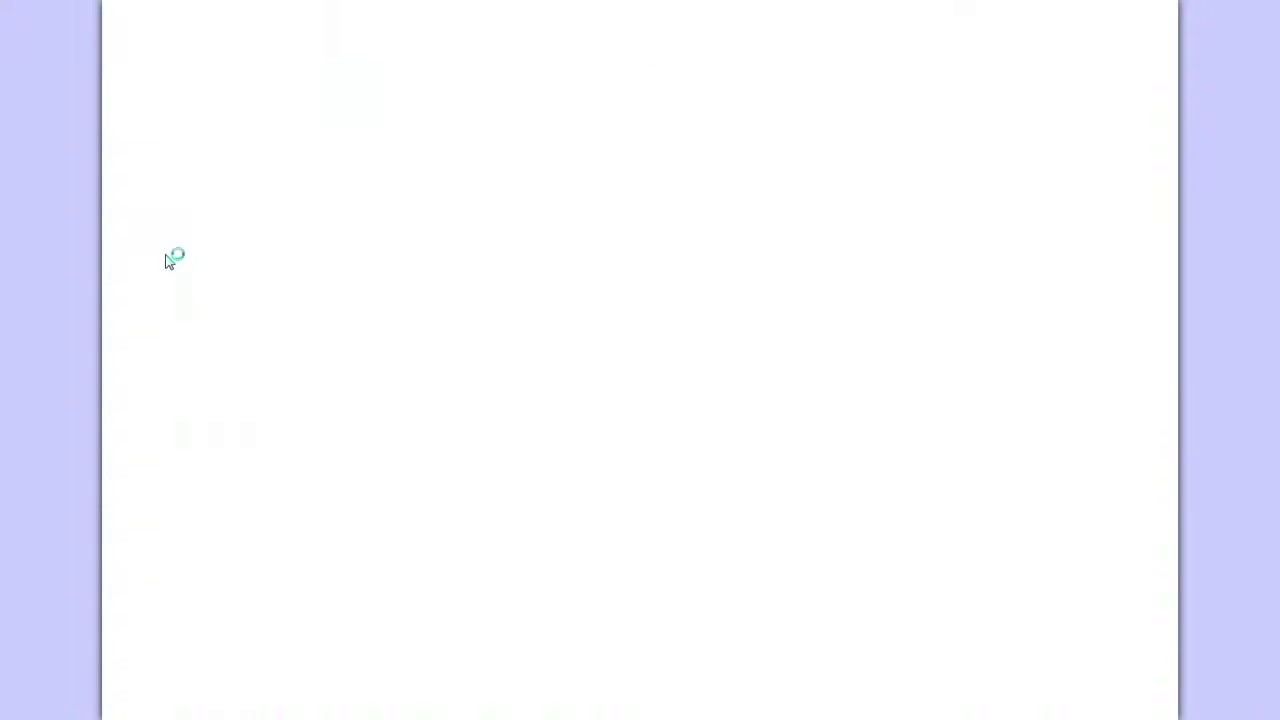